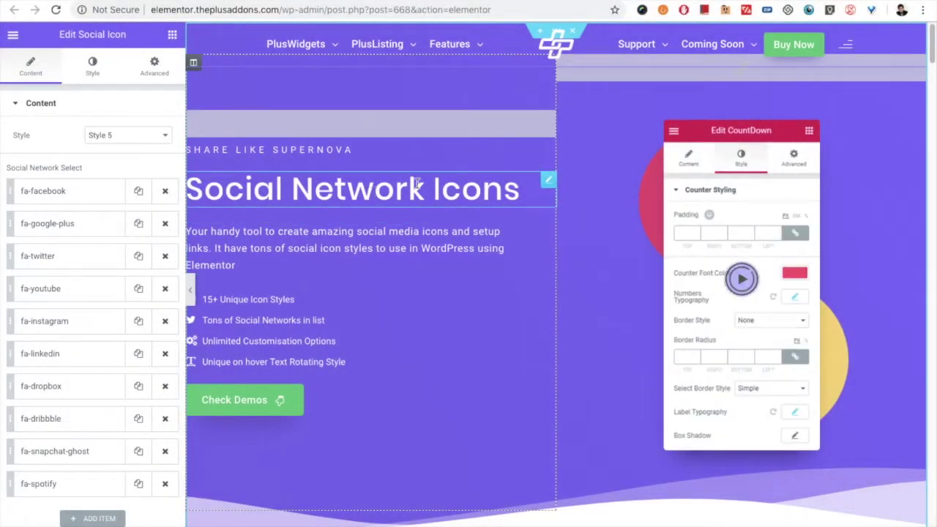
Browse the Social Network Icons page down to the Style 5 section and review the icon widget's available styles.
scroll(460, 203, down, 2)
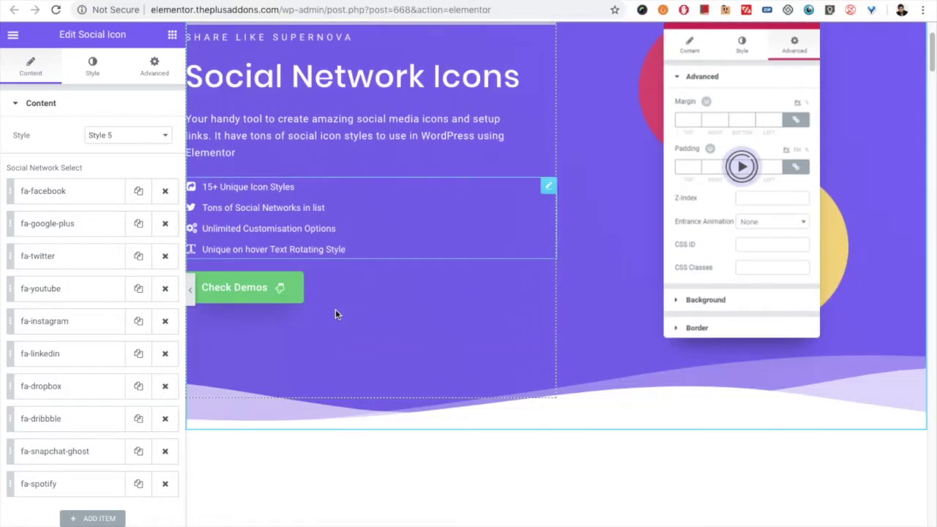
scroll(367, 278, up, 2)
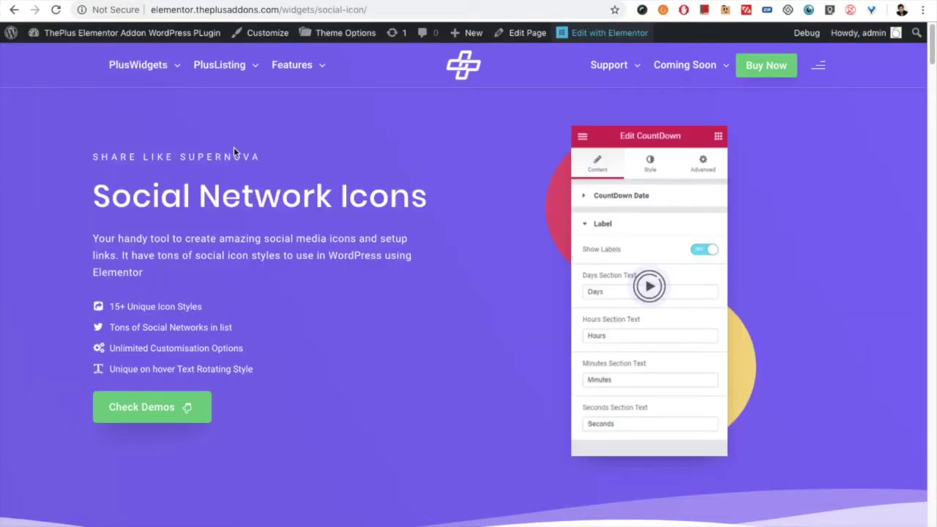
scroll(297, 304, down, 8)
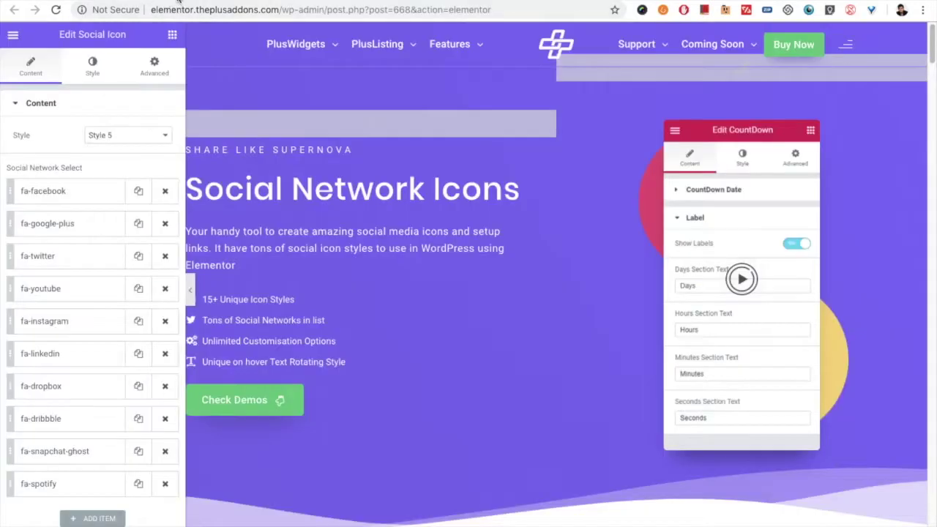
scroll(452, 319, down, 10)
scroll(452, 319, down, 13)
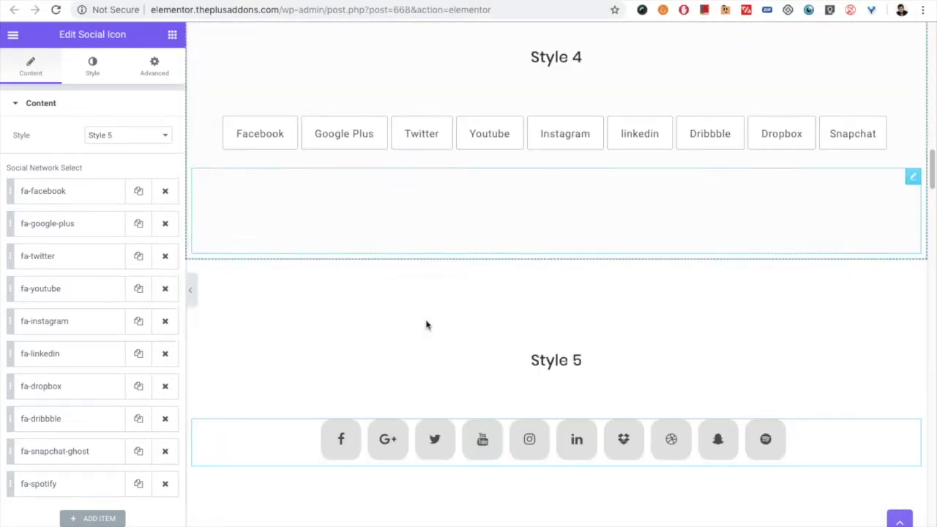
scroll(427, 325, down, 3)
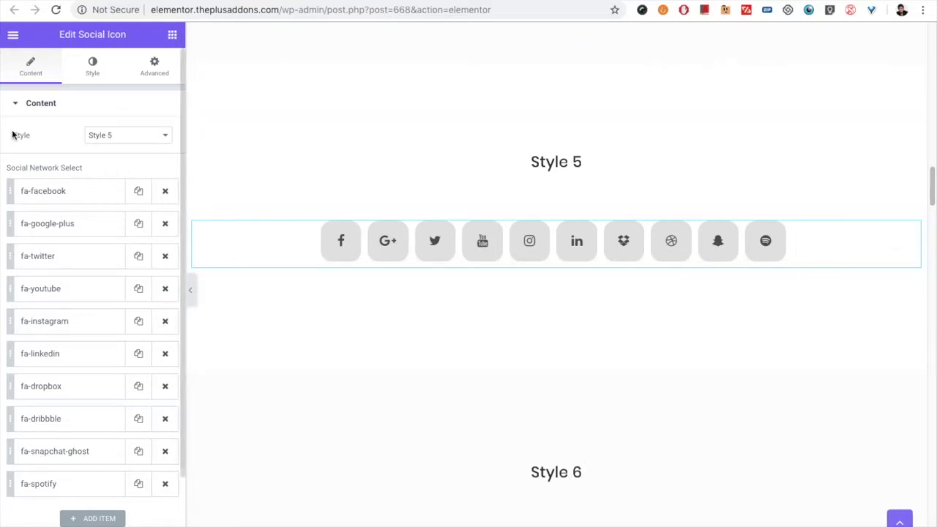
click(148, 141)
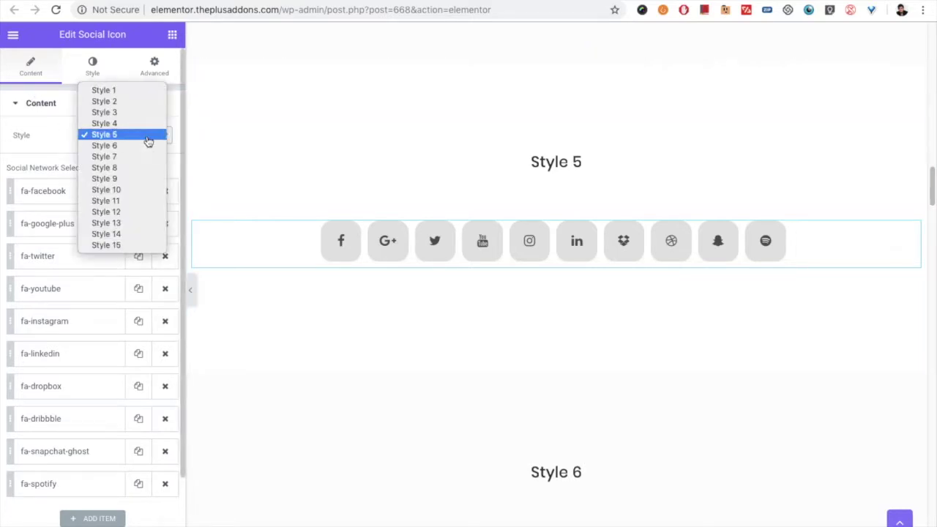
click(148, 136)
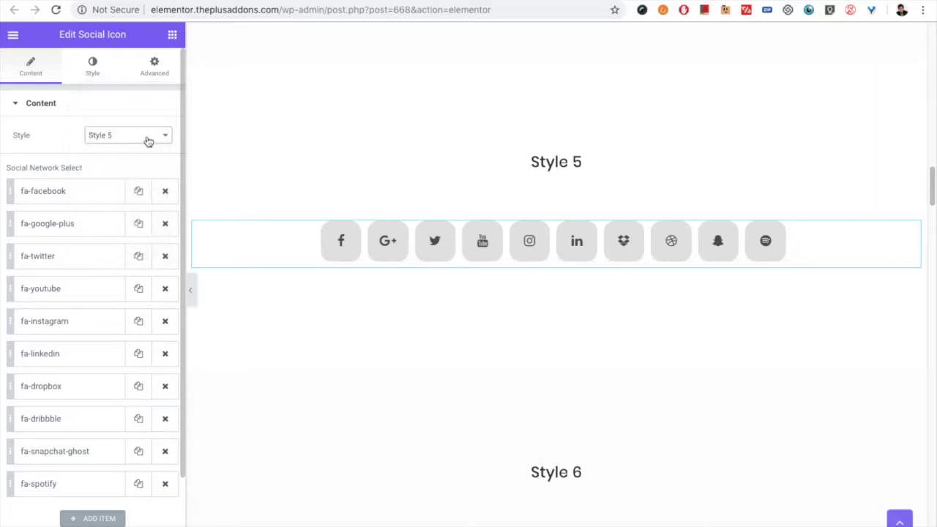
click(148, 141)
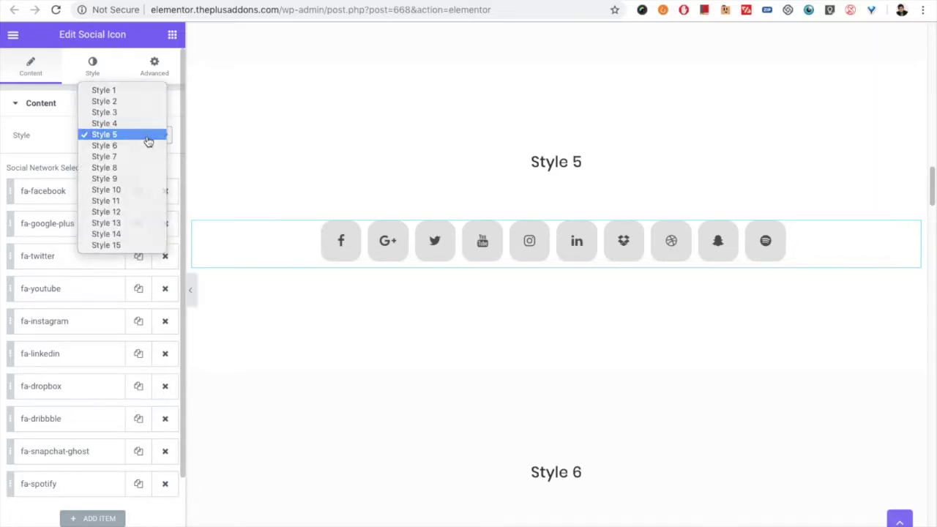
click(147, 138)
scroll(50, 219, down, 1)
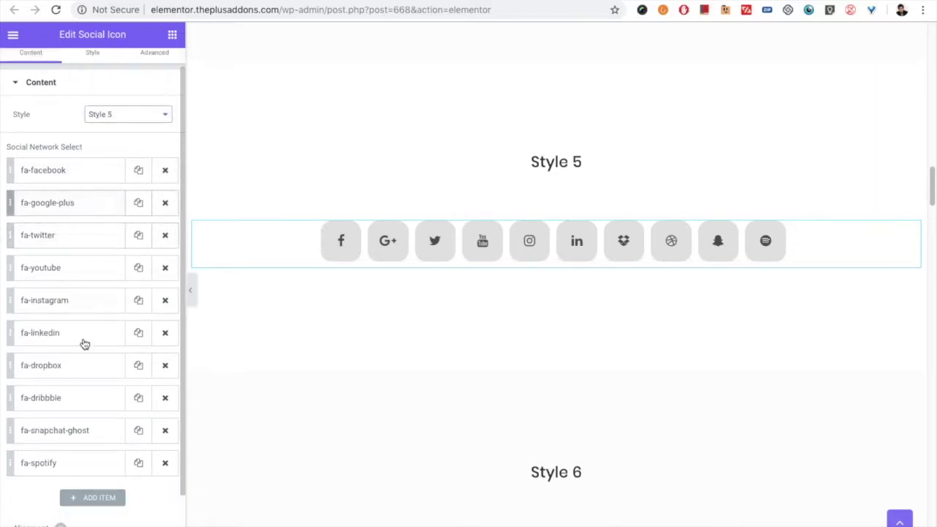
Open the Facebook item of the Style 5 icons and examine its network choices, link options, title and color settings.
click(64, 170)
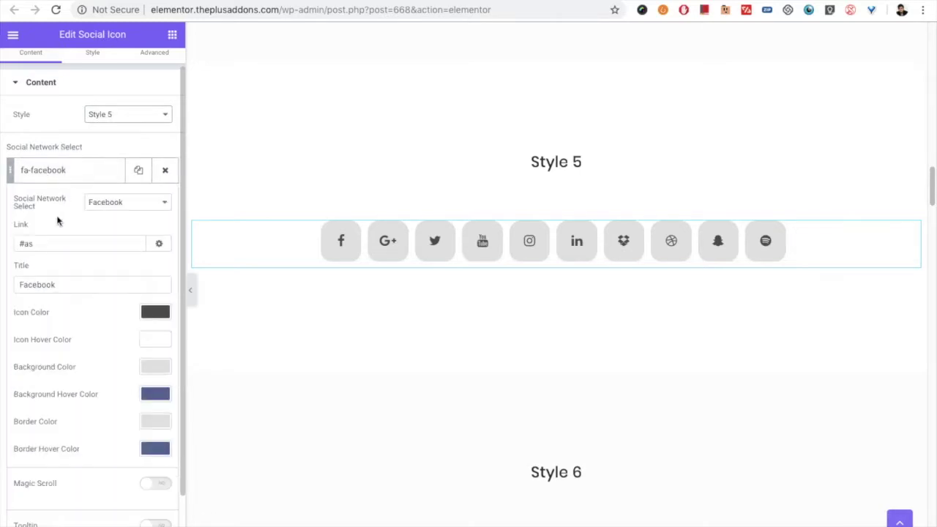
click(104, 204)
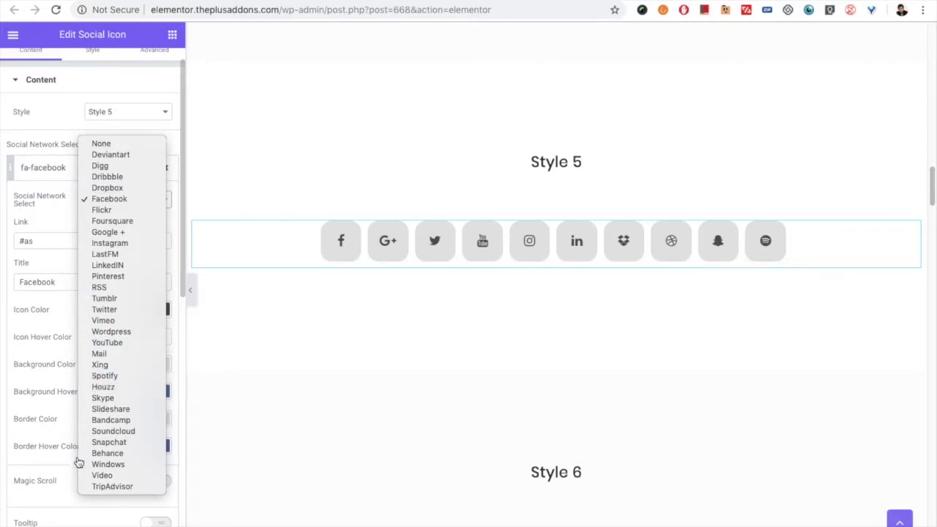
click(110, 198)
scroll(25, 249, down, 1)
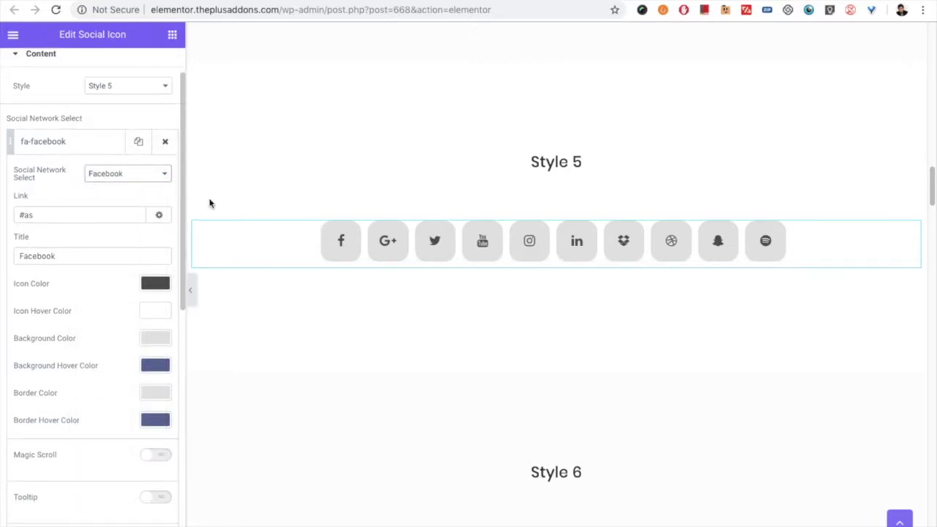
click(159, 214)
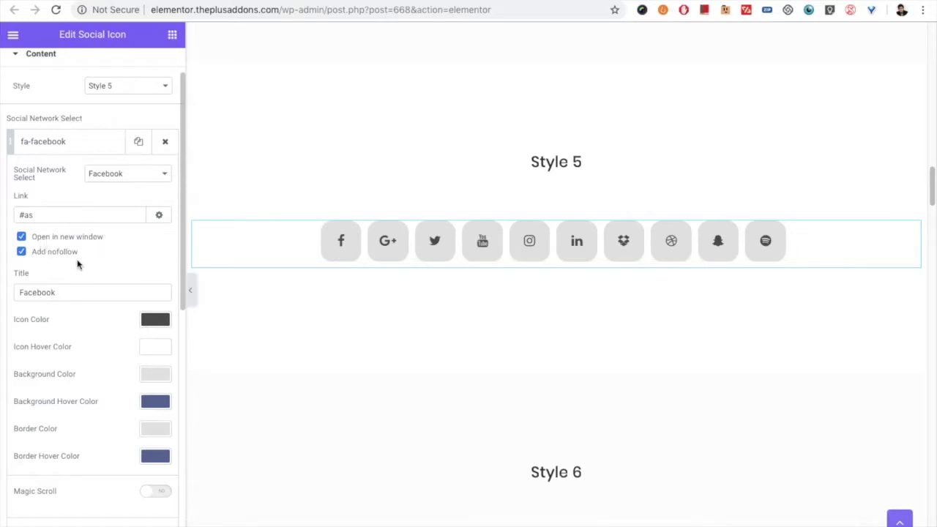
click(158, 214)
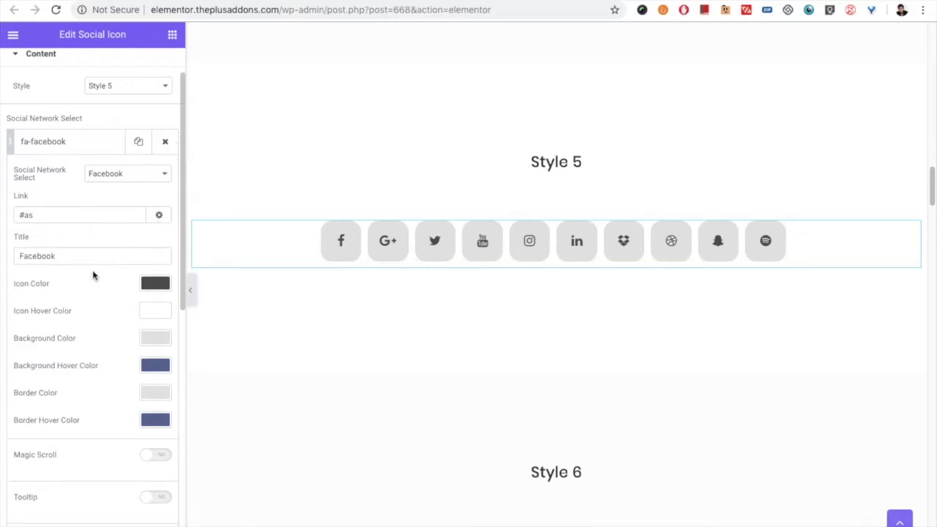
scroll(65, 262, down, 1)
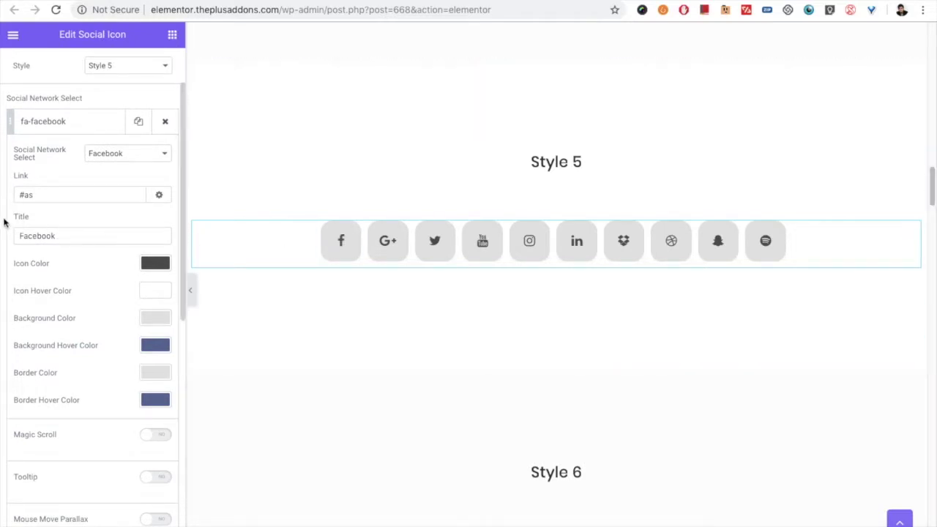
drag(62, 236, 9, 235)
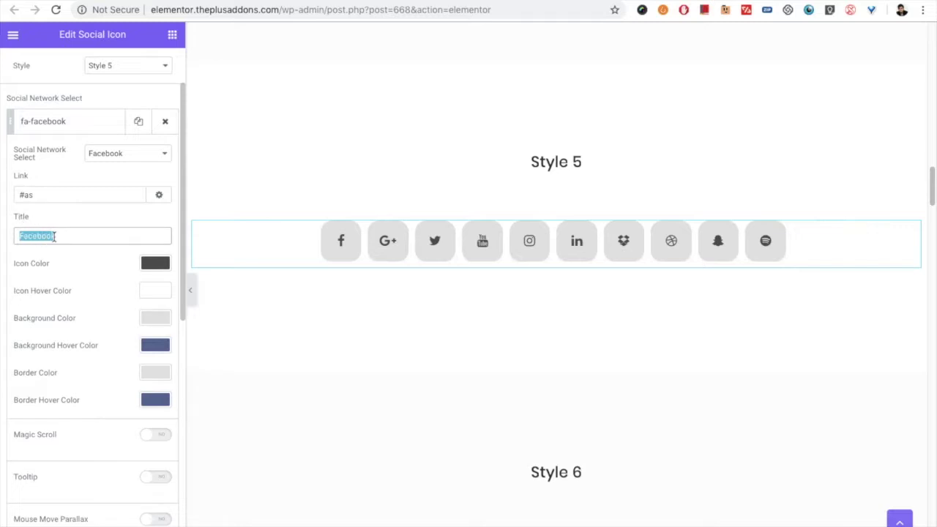
scroll(73, 257, down, 2)
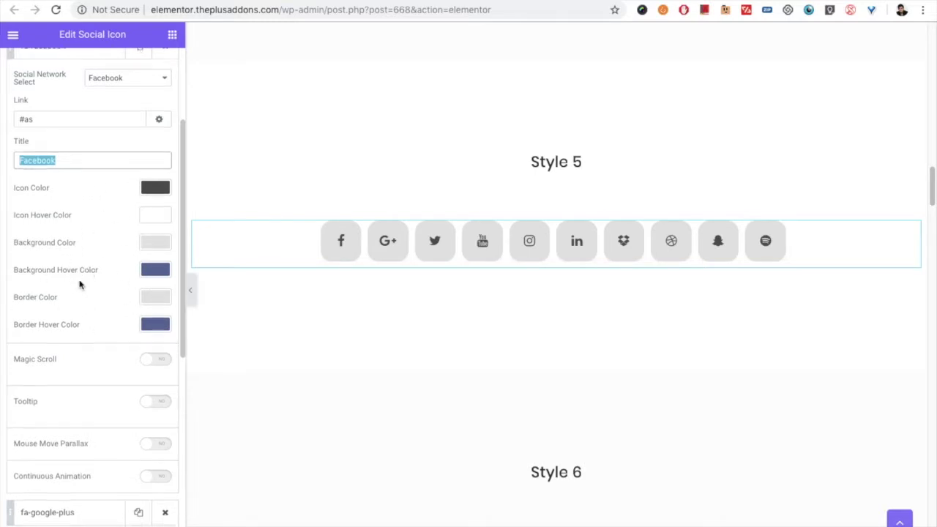
scroll(79, 283, down, 1)
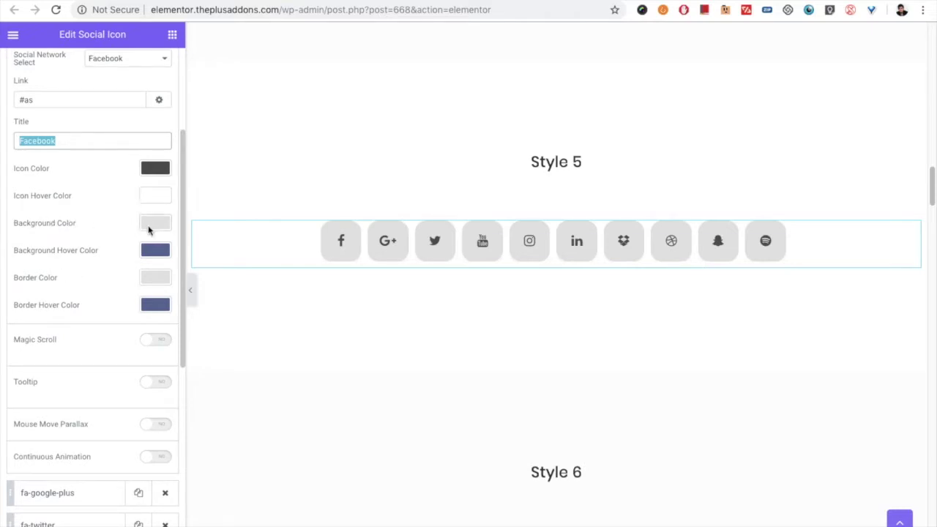
scroll(393, 299, down, 2)
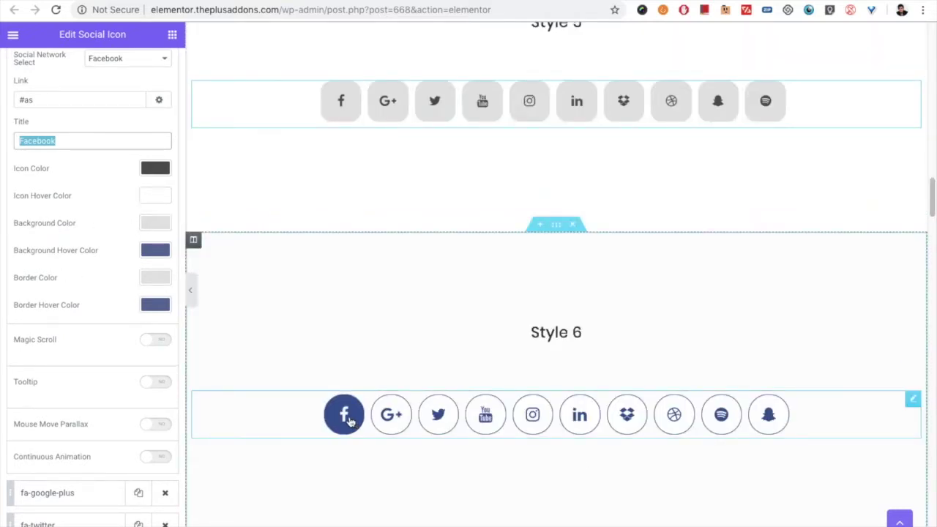
scroll(323, 199, up, 1)
Try Magic Scroll on the Facebook icon, preview its motion in the Style 5 row, and switch the effect off.
scroll(63, 273, down, 3)
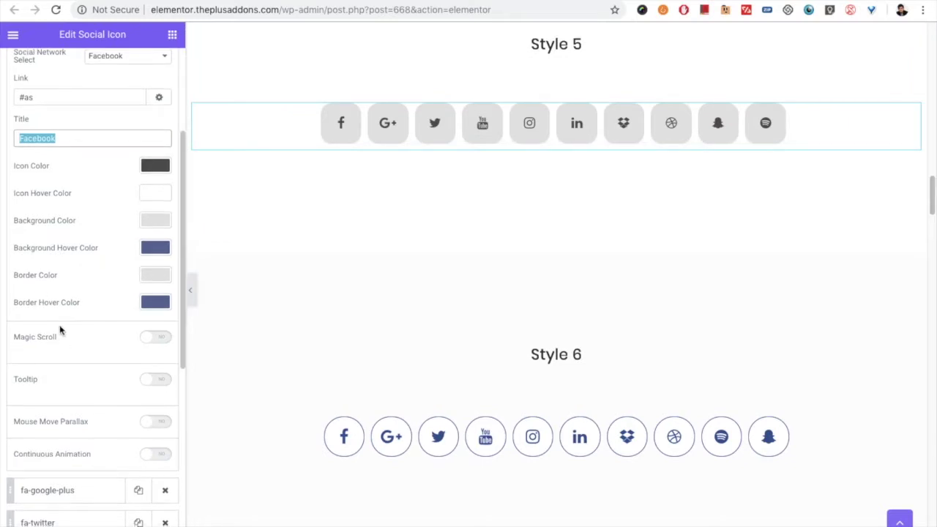
click(152, 265)
scroll(286, 268, up, 2)
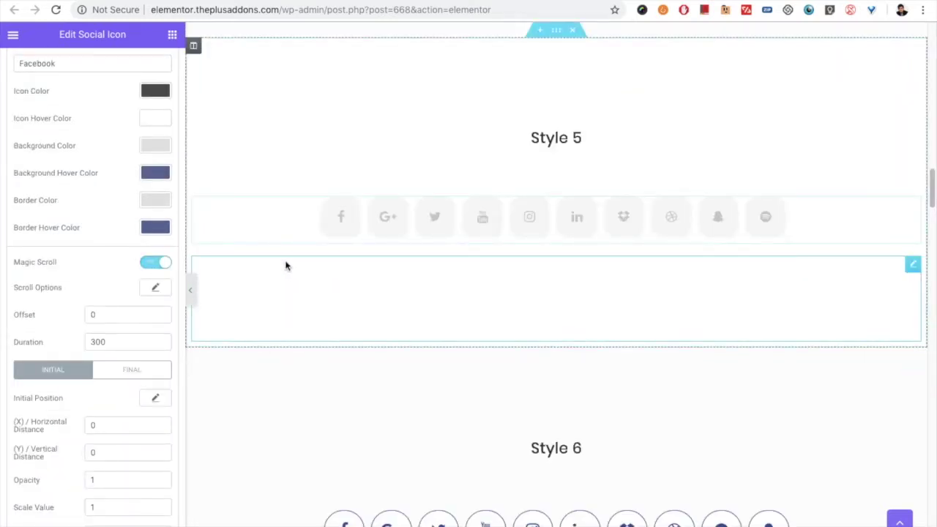
scroll(66, 289, up, 5)
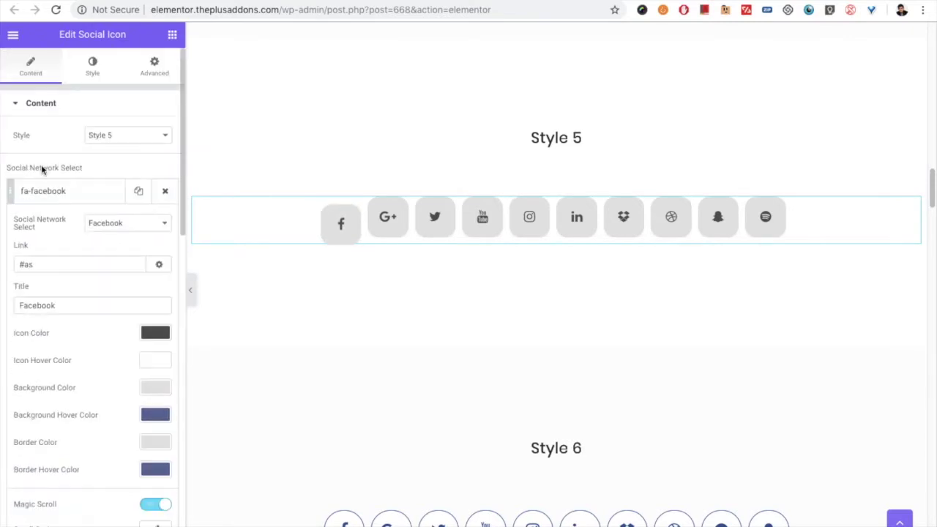
scroll(286, 296, down, 1)
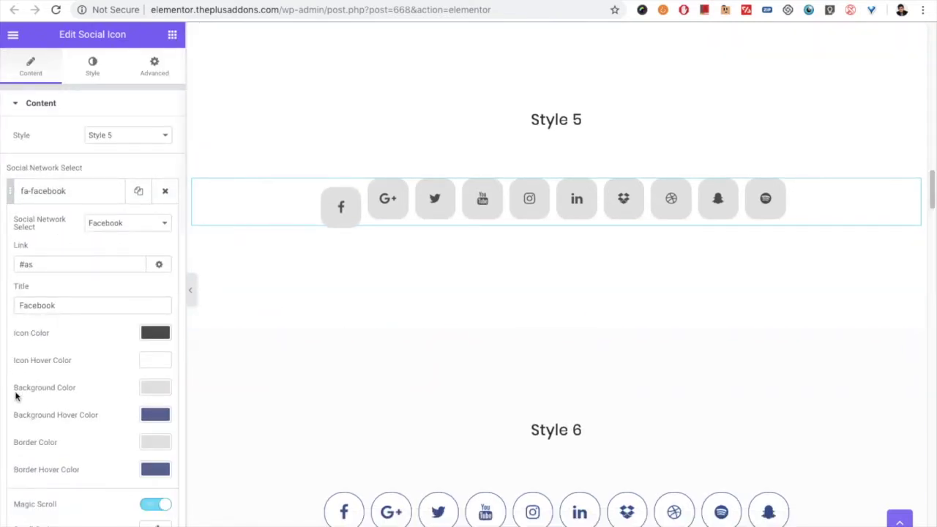
scroll(16, 396, down, 5)
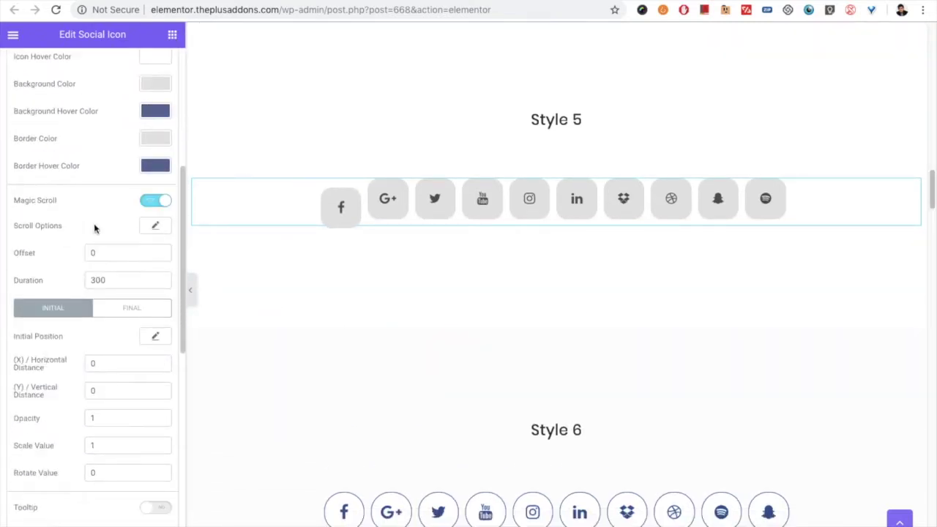
scroll(226, 303, up, 3)
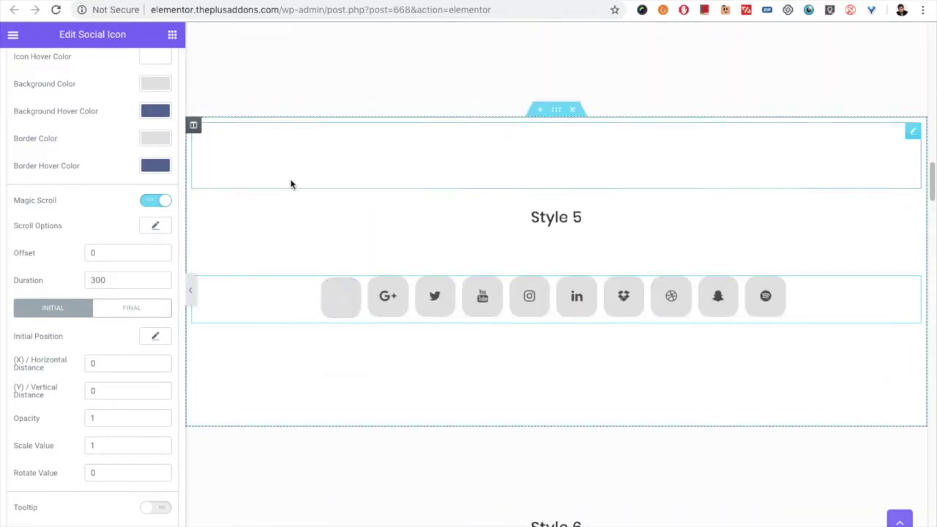
scroll(288, 189, down, 3)
scroll(286, 193, up, 3)
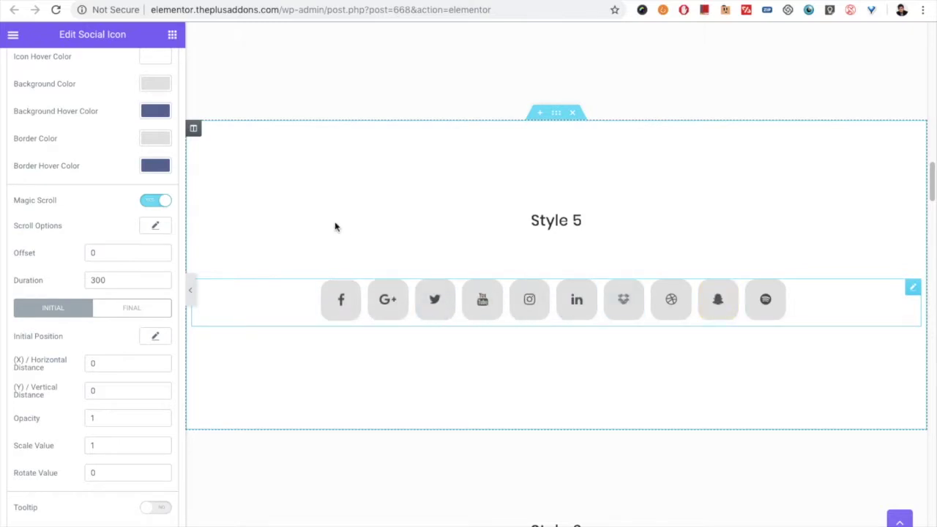
scroll(293, 210, down, 1)
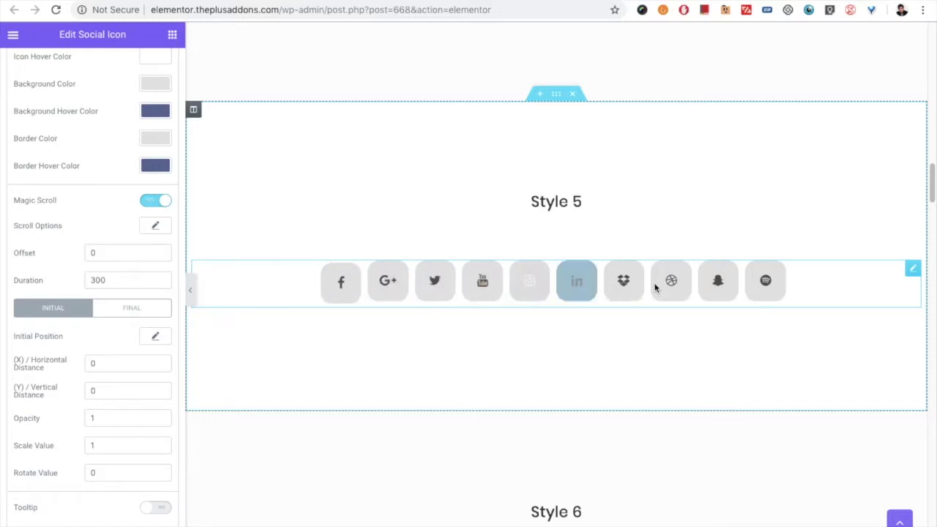
scroll(268, 197, down, 1)
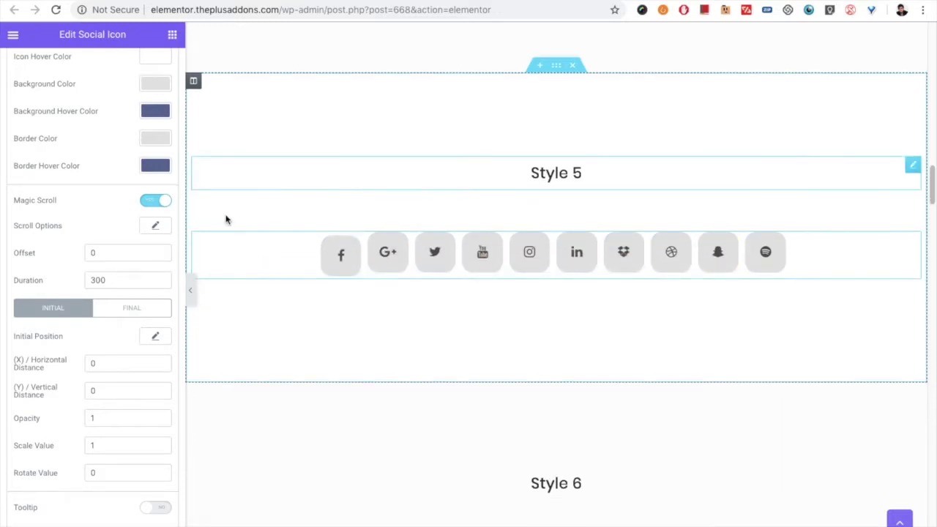
click(153, 202)
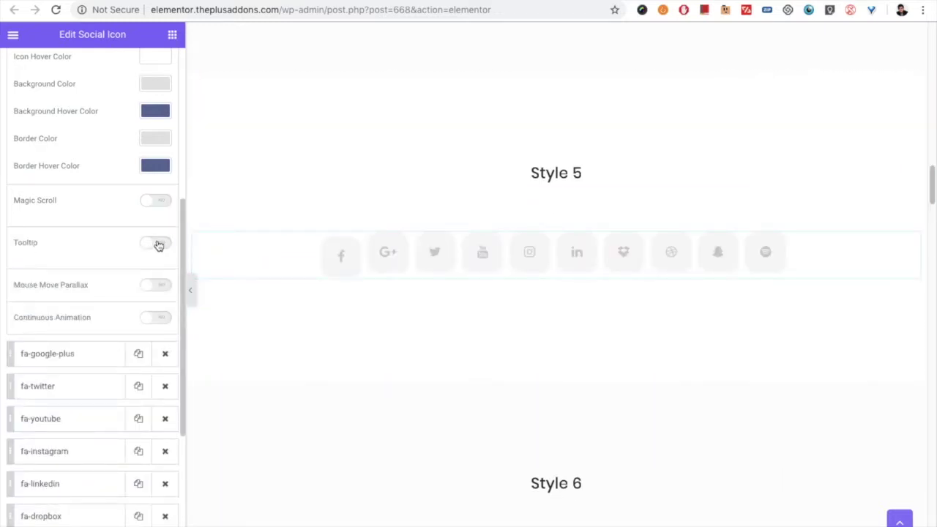
Turn on the Facebook icon's tooltip and activate Tooltip Options in its style settings.
click(157, 244)
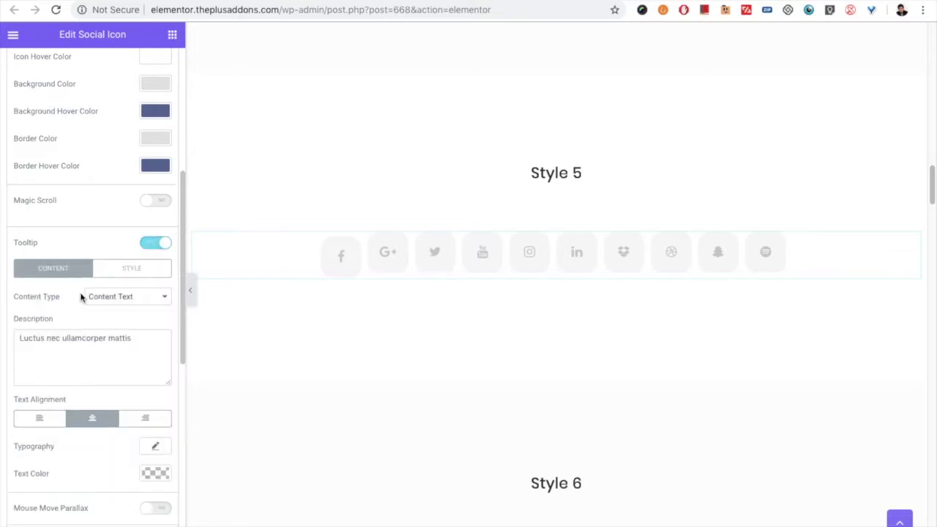
scroll(69, 315, down, 2)
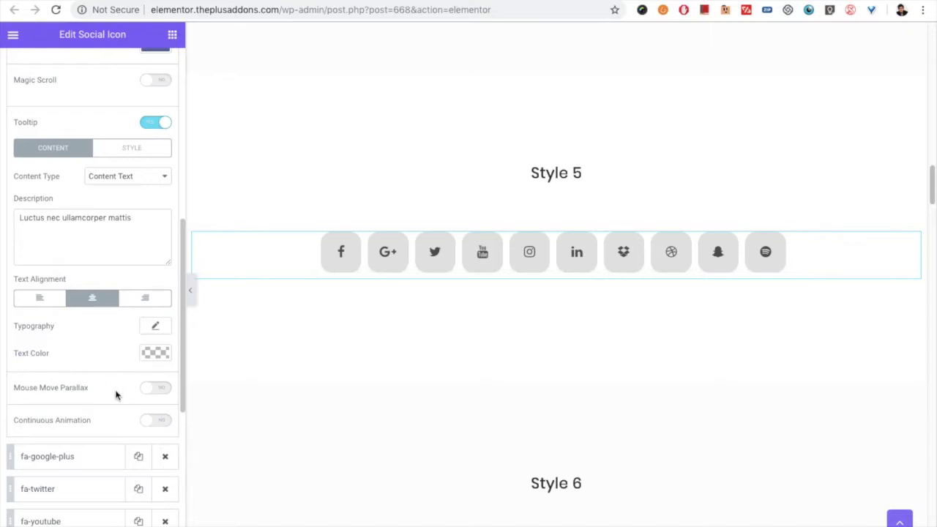
click(136, 151)
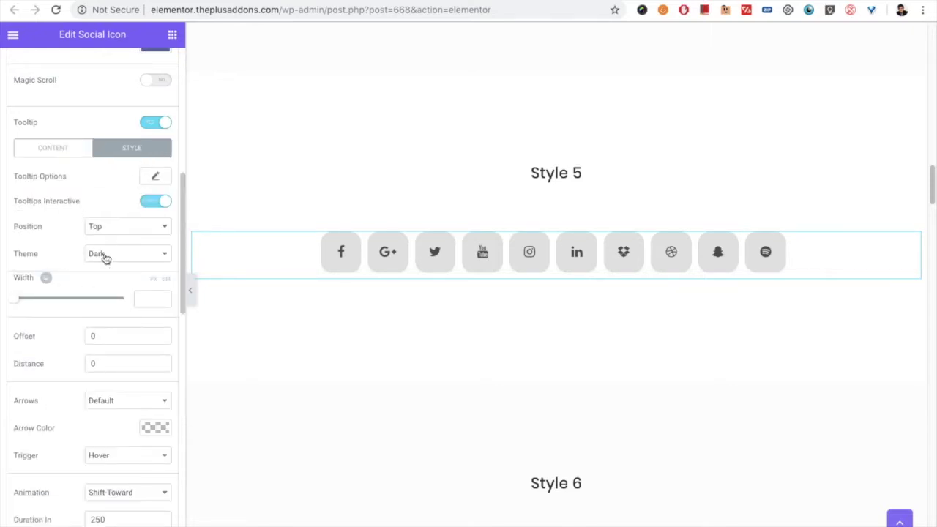
click(156, 177)
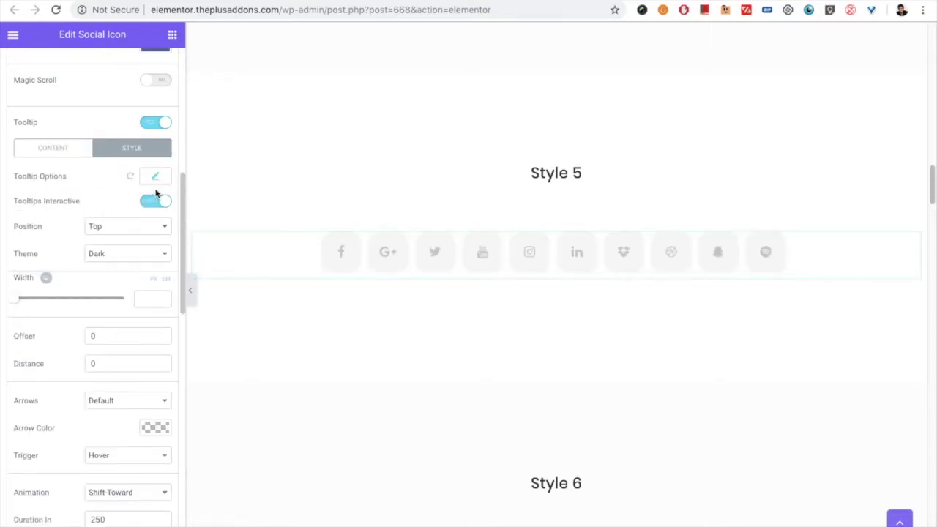
scroll(70, 381, down, 3)
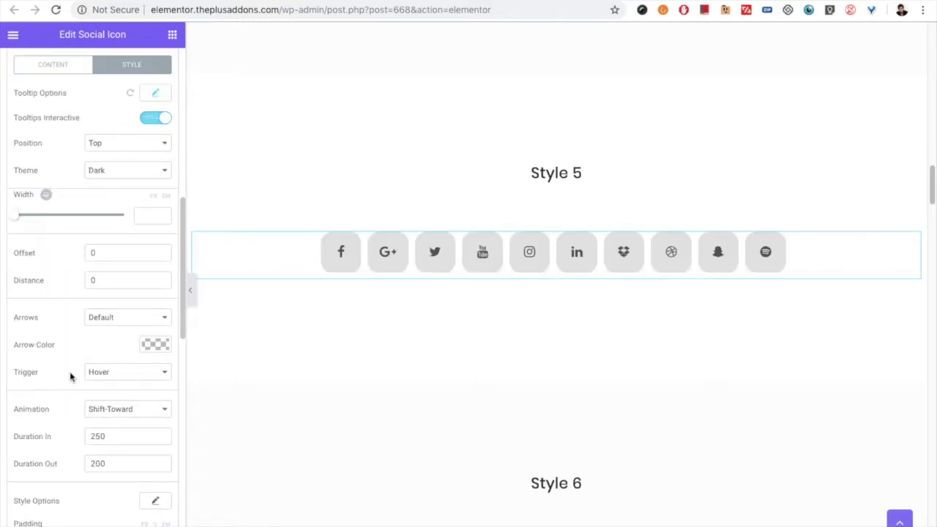
scroll(85, 305, up, 8)
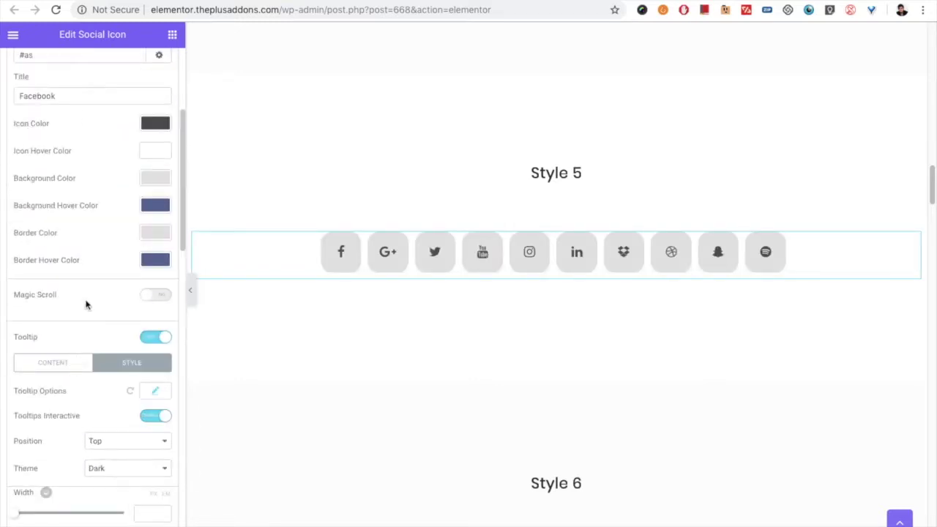
Examine the Facebook icon's tooltip content settings and switch its tooltip off.
click(58, 364)
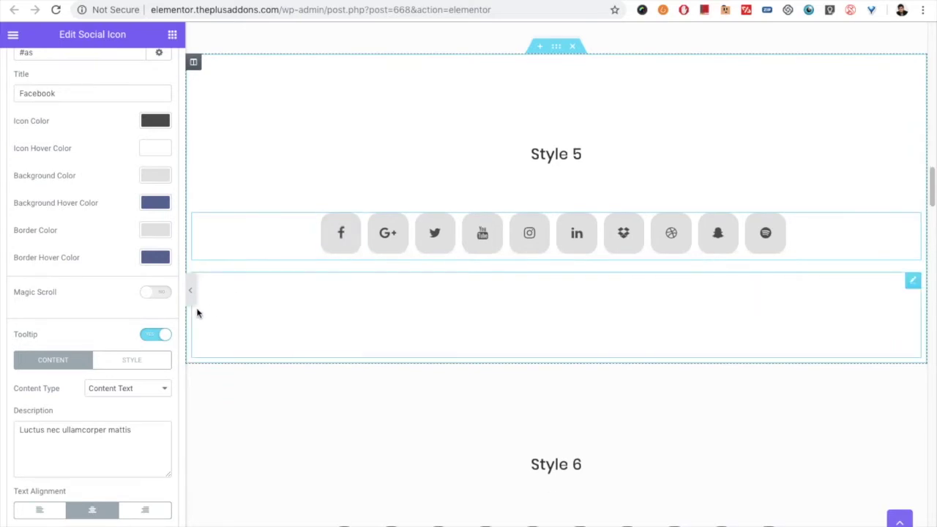
click(157, 333)
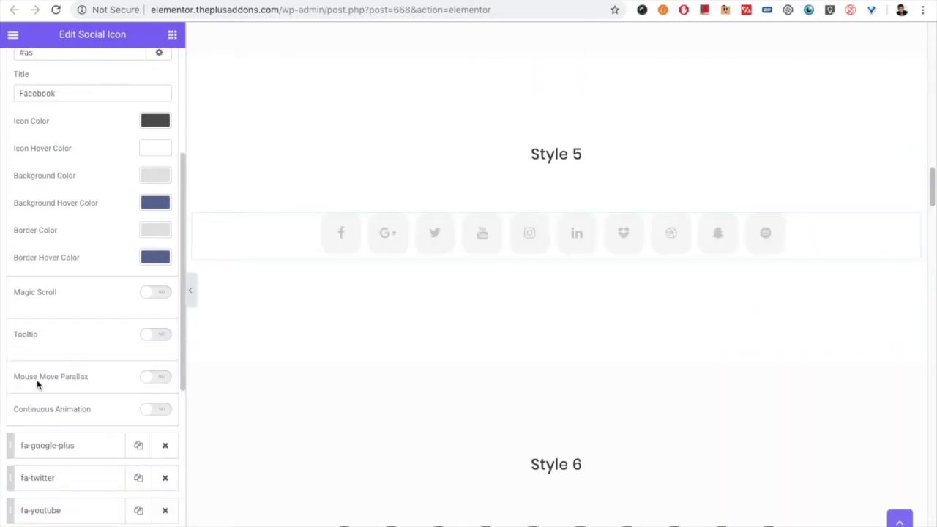
Try Mouse Move Parallax on the Facebook icon, examine its X and Y movement settings, and switch the effect off.
click(145, 382)
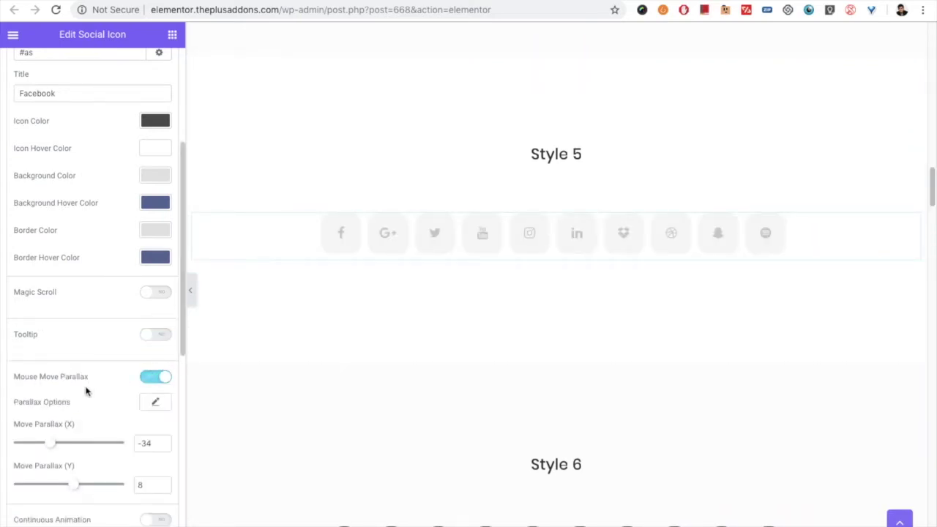
scroll(95, 403, down, 1)
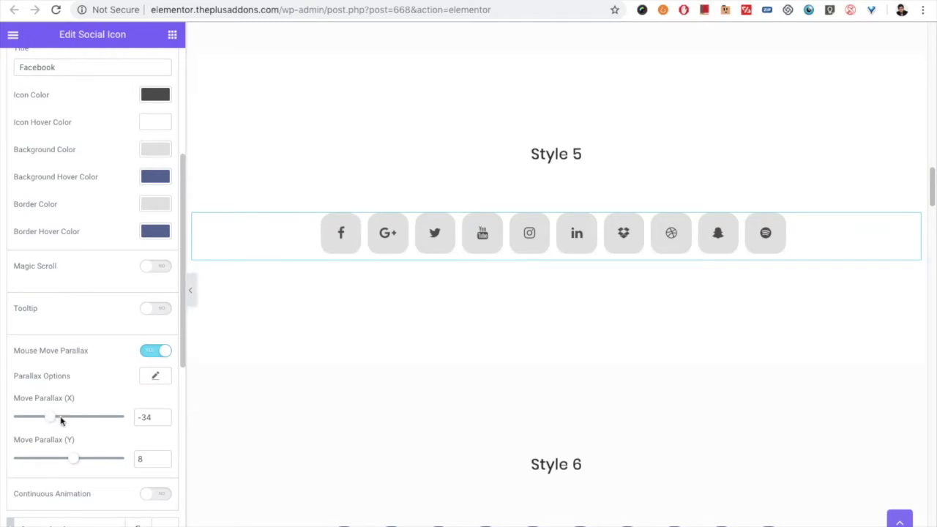
scroll(85, 428, down, 2)
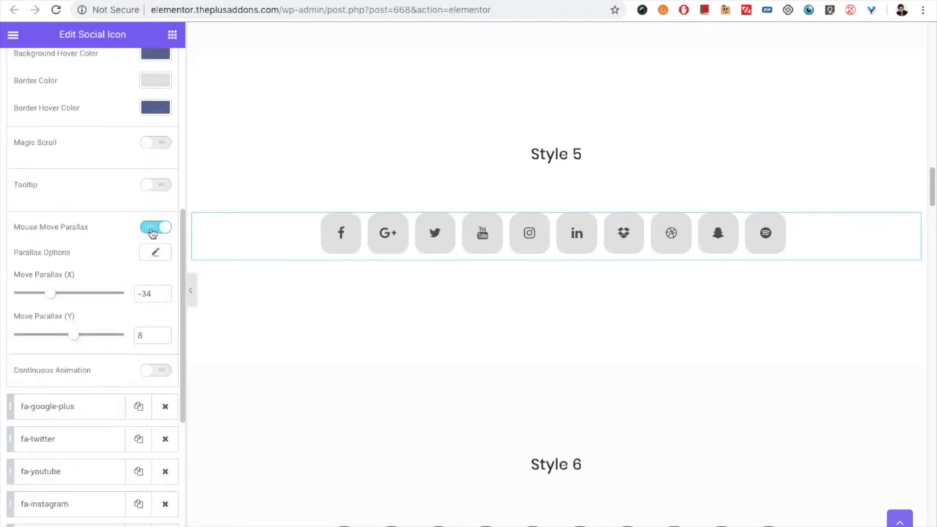
click(155, 227)
Activate Continuous Animation on the Facebook icon and try the Tossing and Rotating effects with Hover Animation on.
click(158, 265)
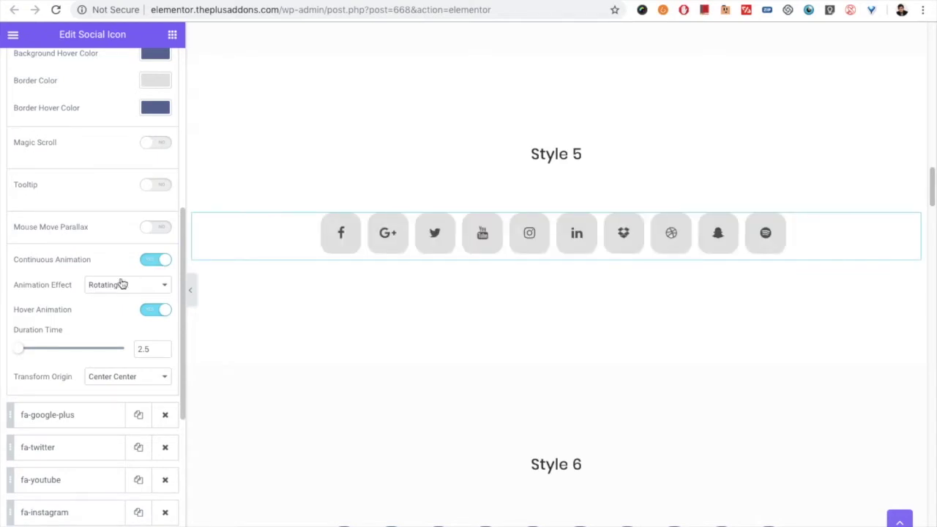
click(115, 289)
click(114, 273)
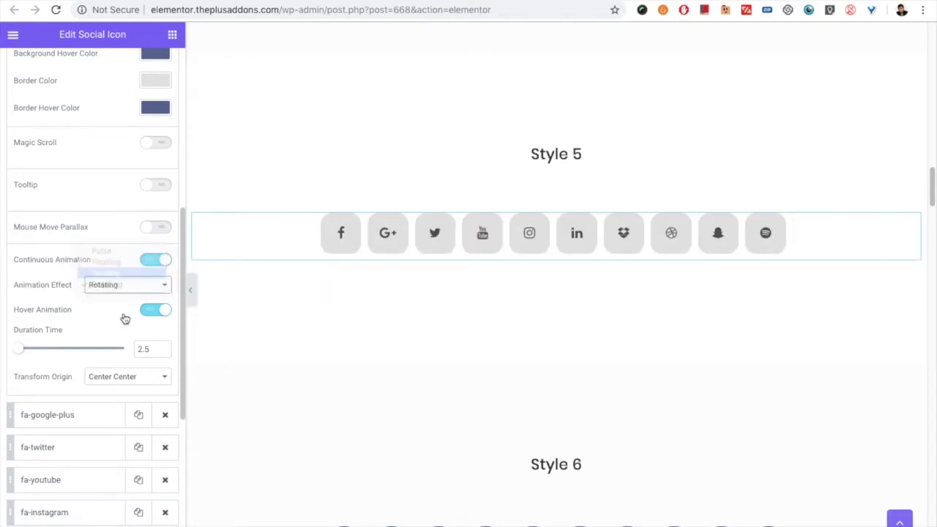
click(122, 289)
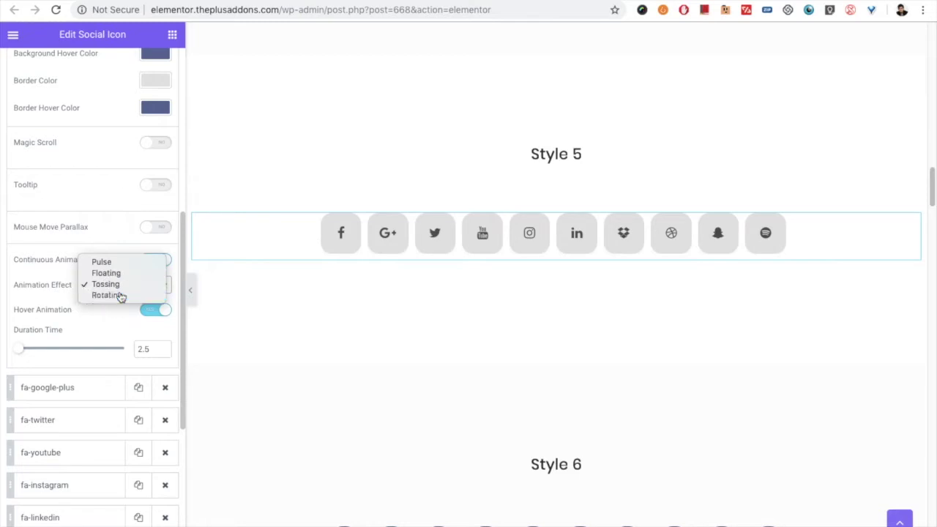
click(121, 295)
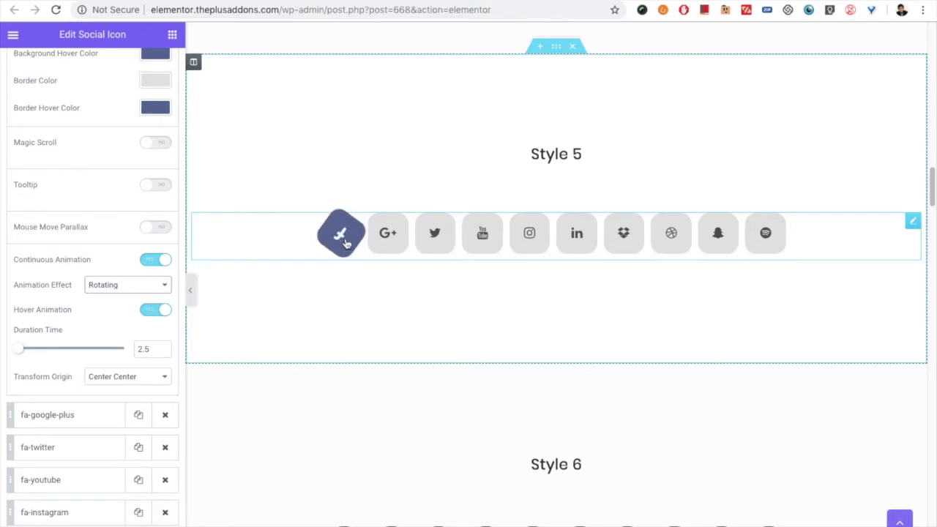
Try the rotation without Hover Animation, check the Transform Origin choices keeping Center Center, and switch Continuous Animation off.
click(150, 309)
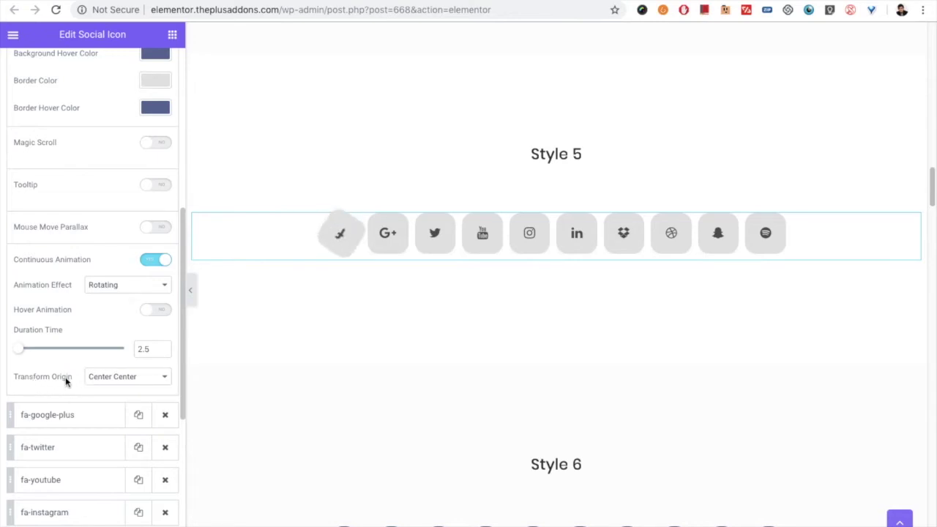
click(116, 377)
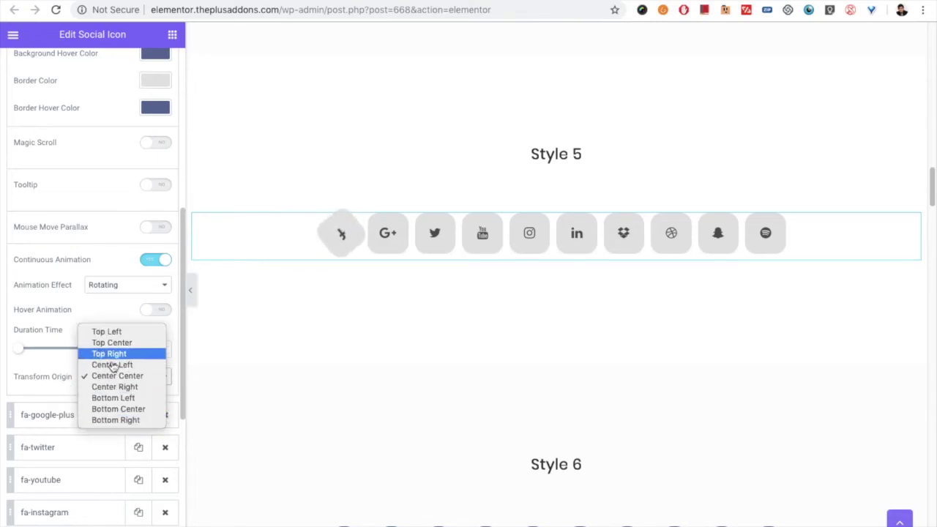
click(115, 376)
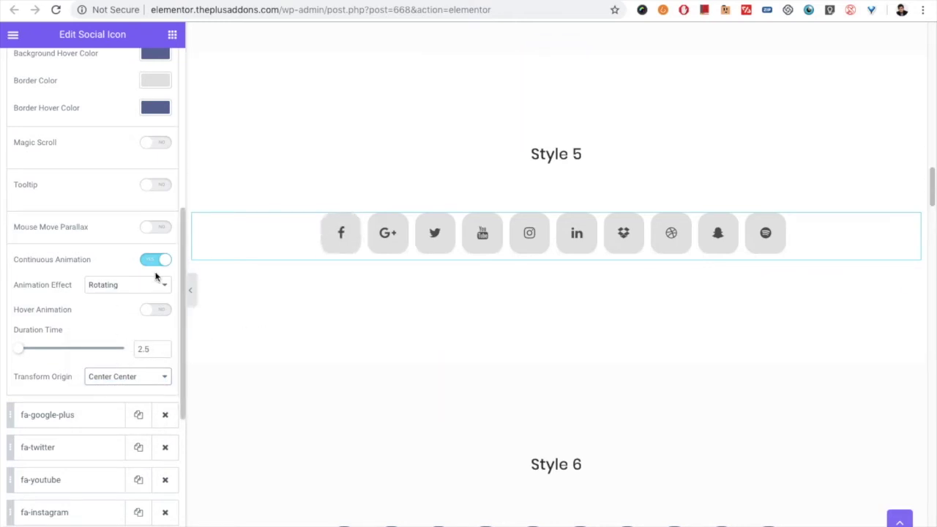
click(156, 260)
Review the remaining icon items and alignment, and examine the widget's style and On Scroll View Animation settings.
scroll(82, 326, down, 3)
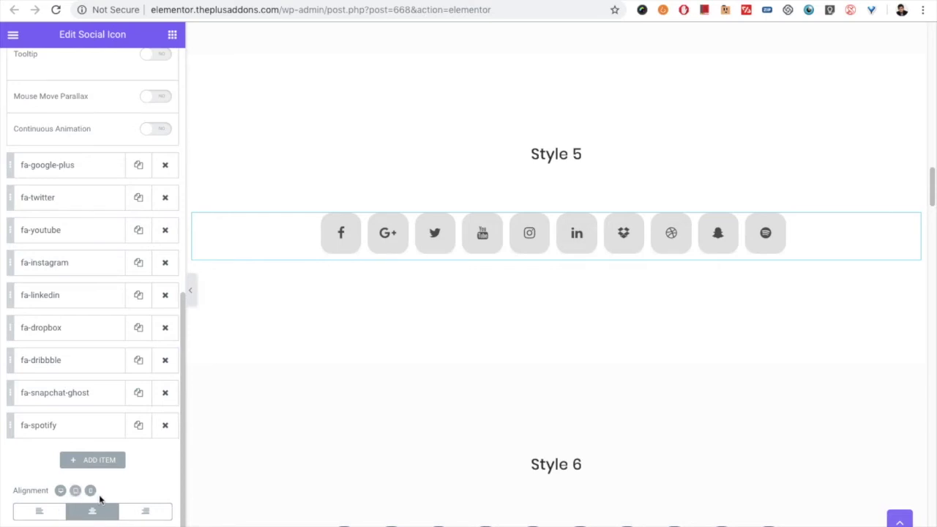
click(104, 224)
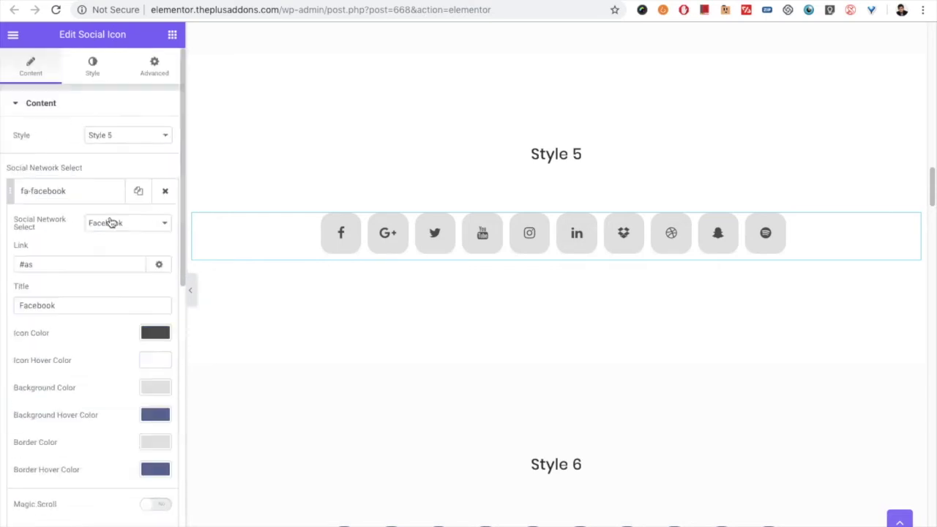
click(93, 67)
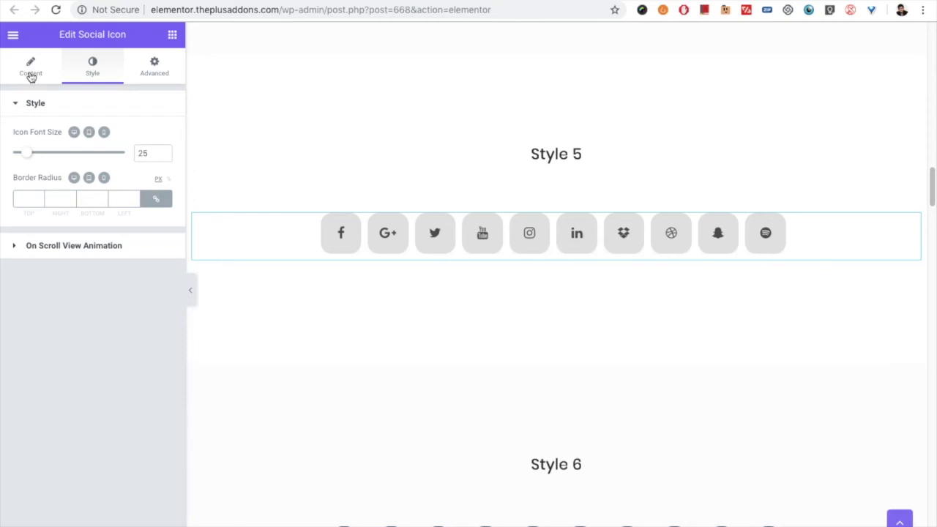
click(58, 254)
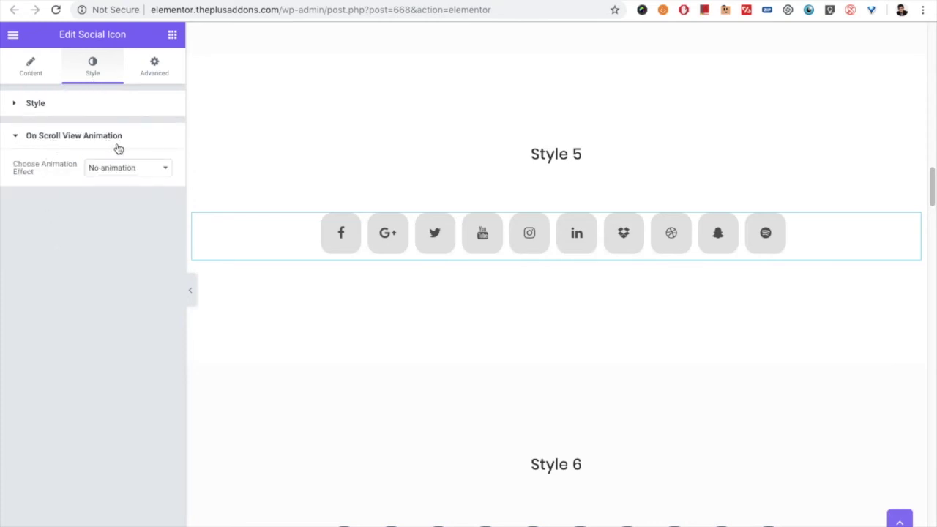